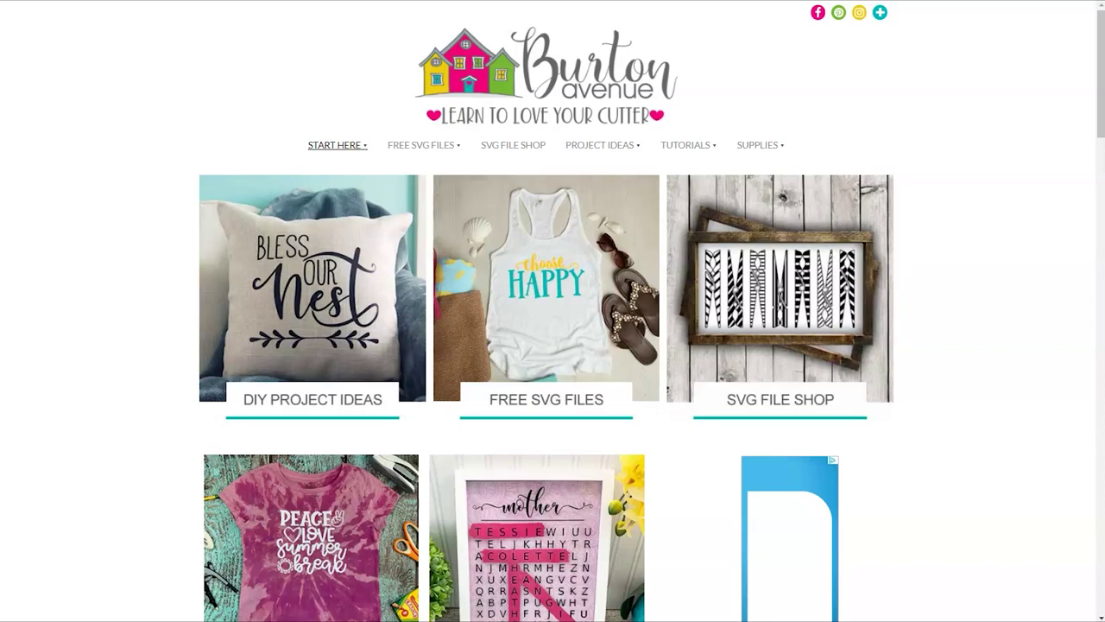
Step: Go to Burton Avenue's Free SVG Library and download the S'mores Station BA1534 cut file
mouse_move(422, 147)
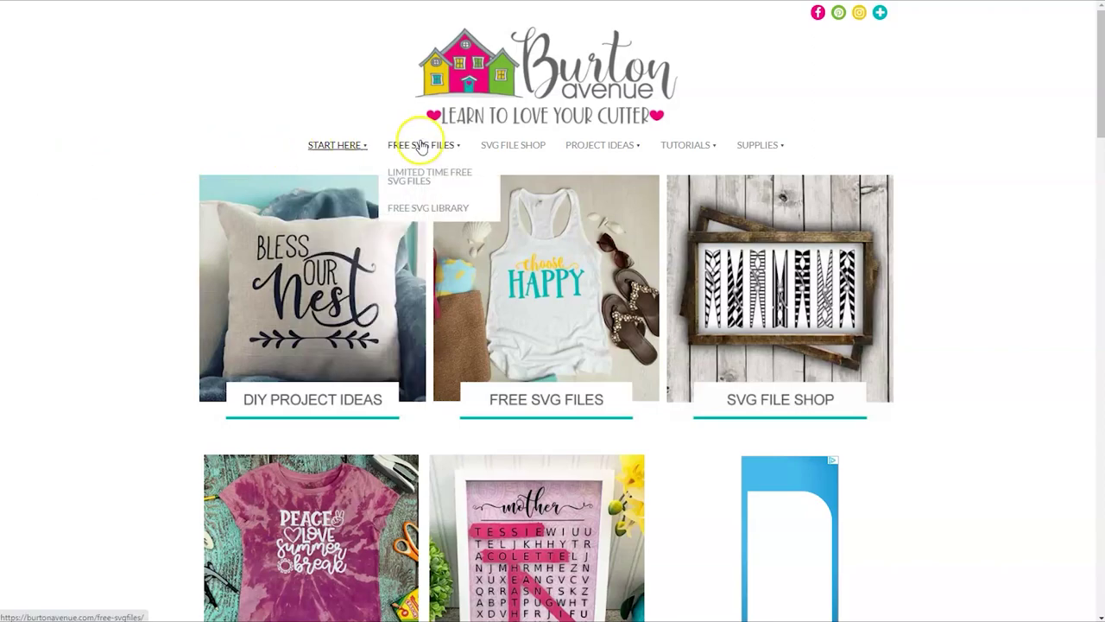
left_click(422, 212)
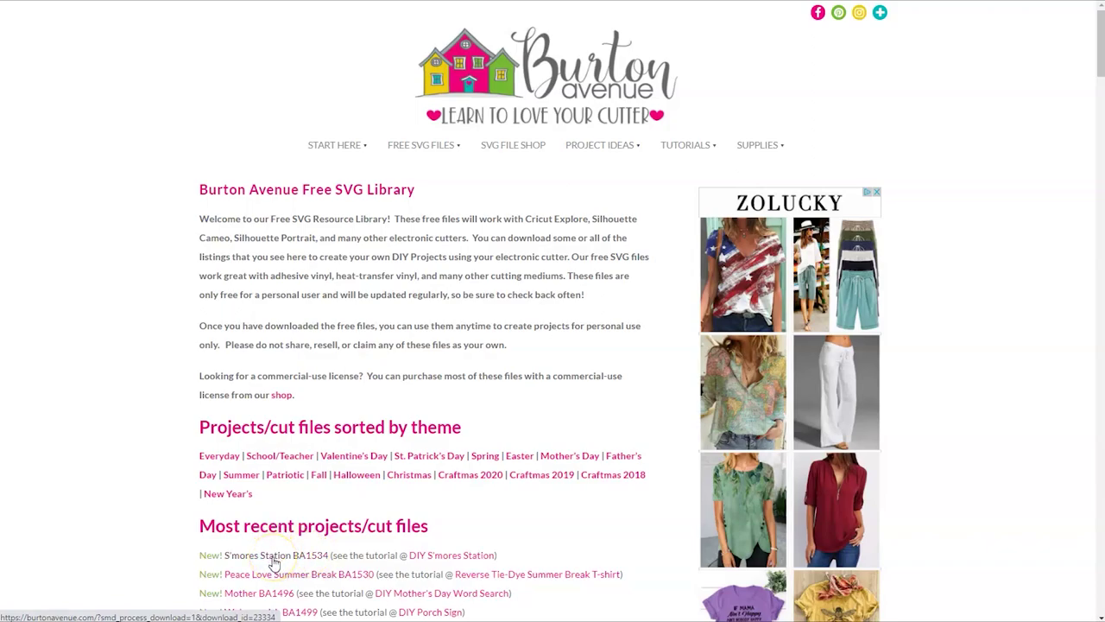
left_click(272, 562)
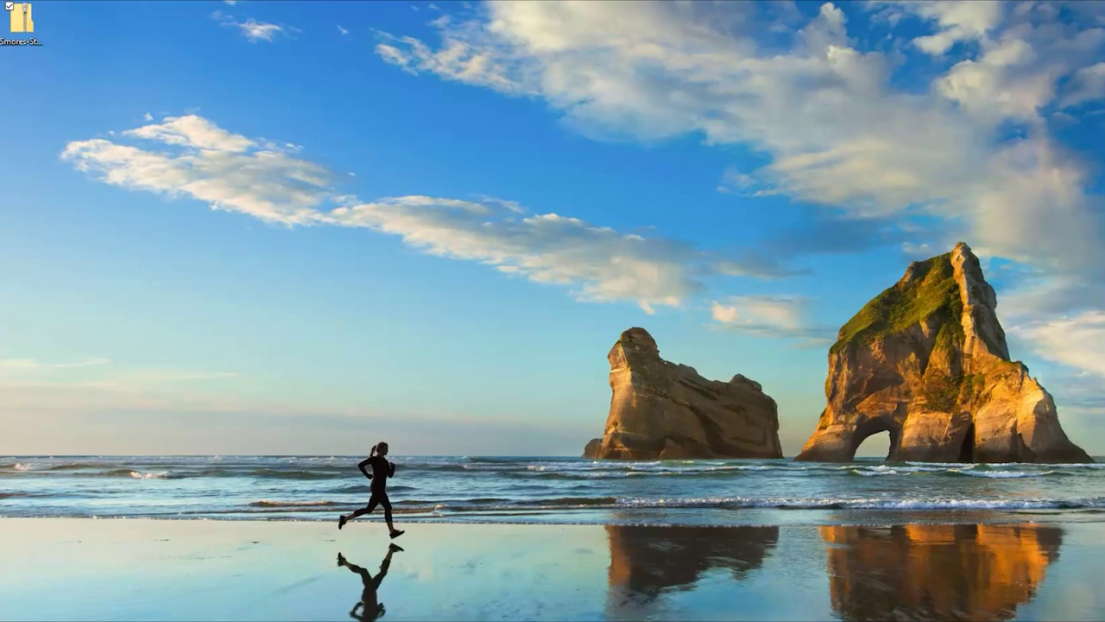
Step: Open the downloaded Smores-Station-BA1534PU.zip and extract all its files to a desktop folder of the same name
double_click(29, 42)
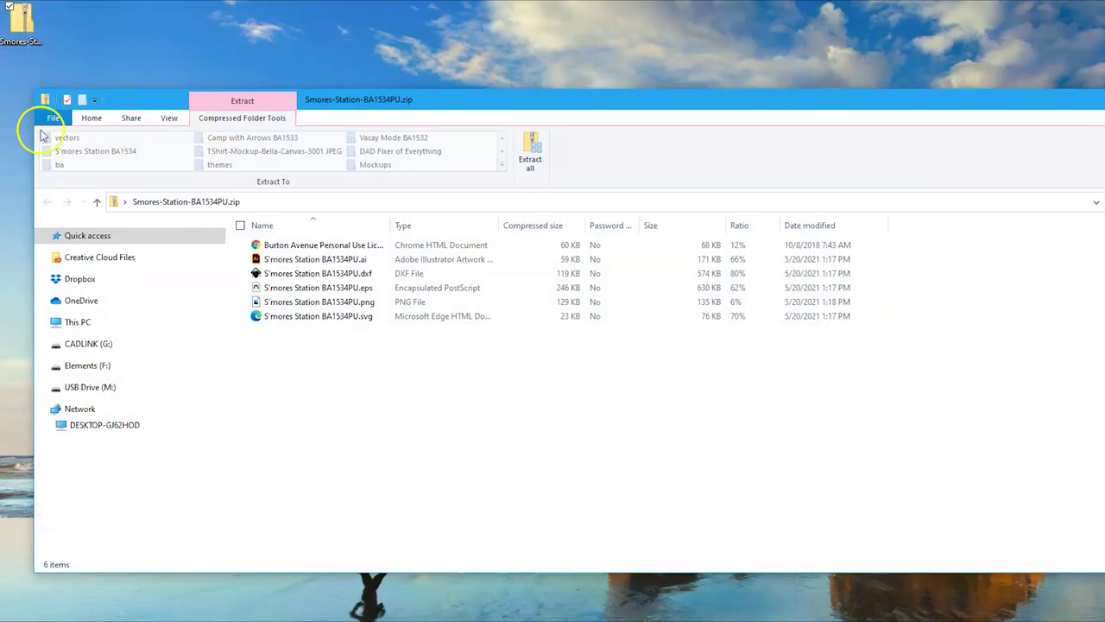
left_click(529, 164)
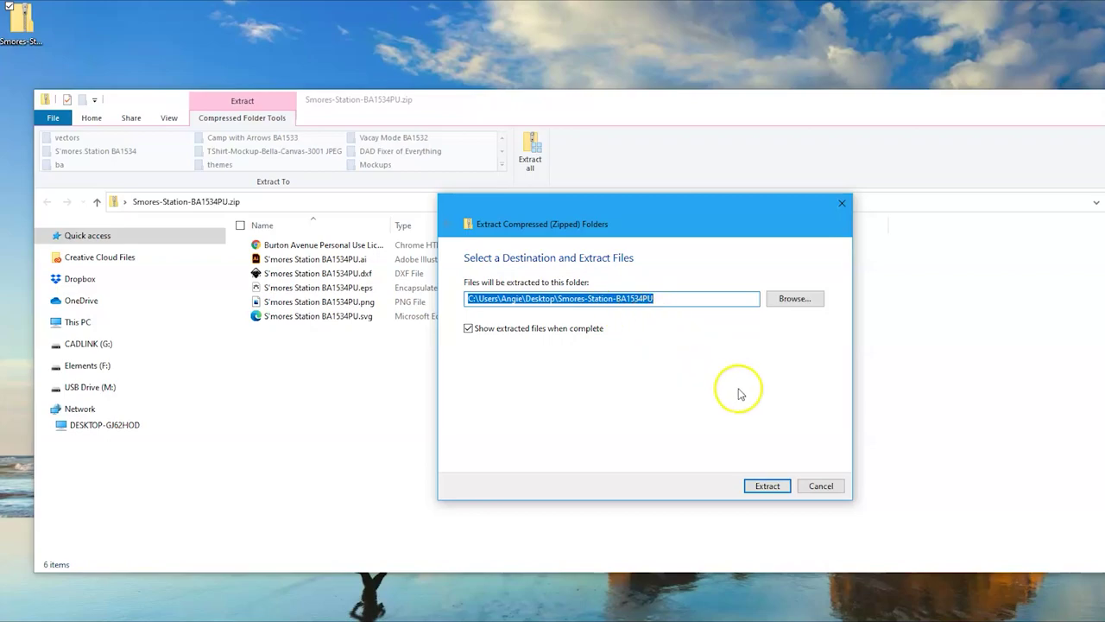
left_click(765, 486)
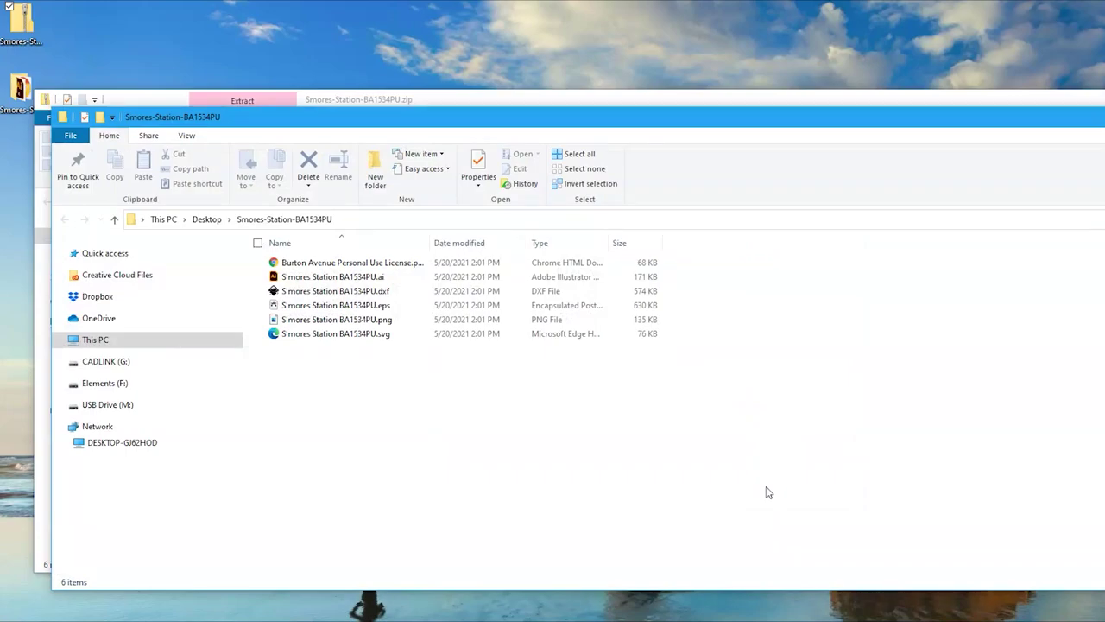
Step: Switch to Cricut Design Space, start an image upload and browse to the extracted Smores-Station-BA1534PU folder
left_click(708, 580)
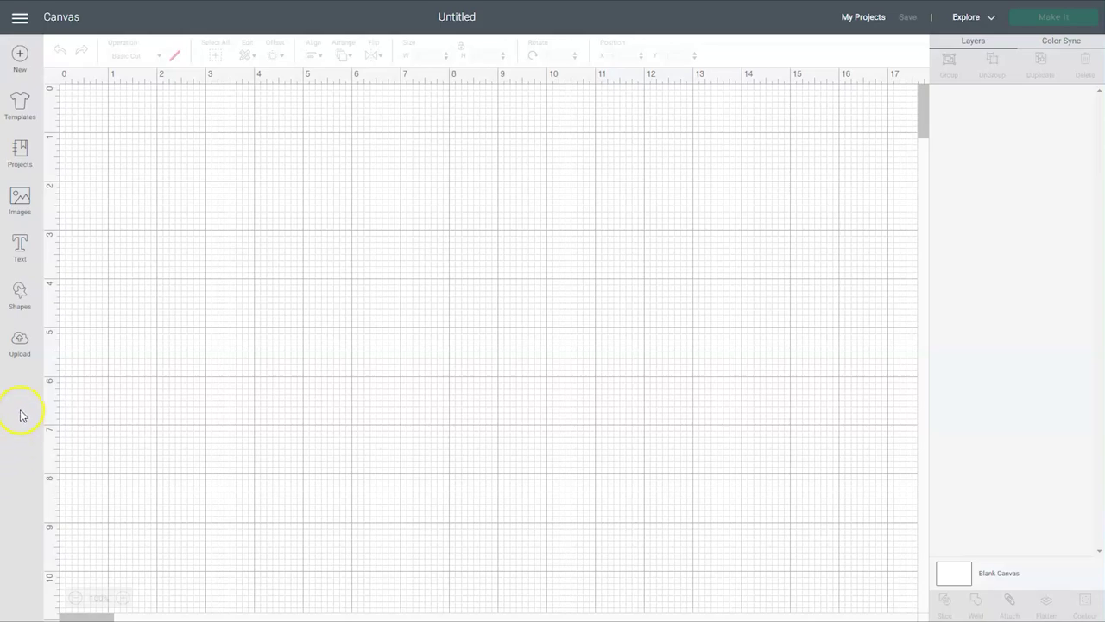
left_click(23, 346)
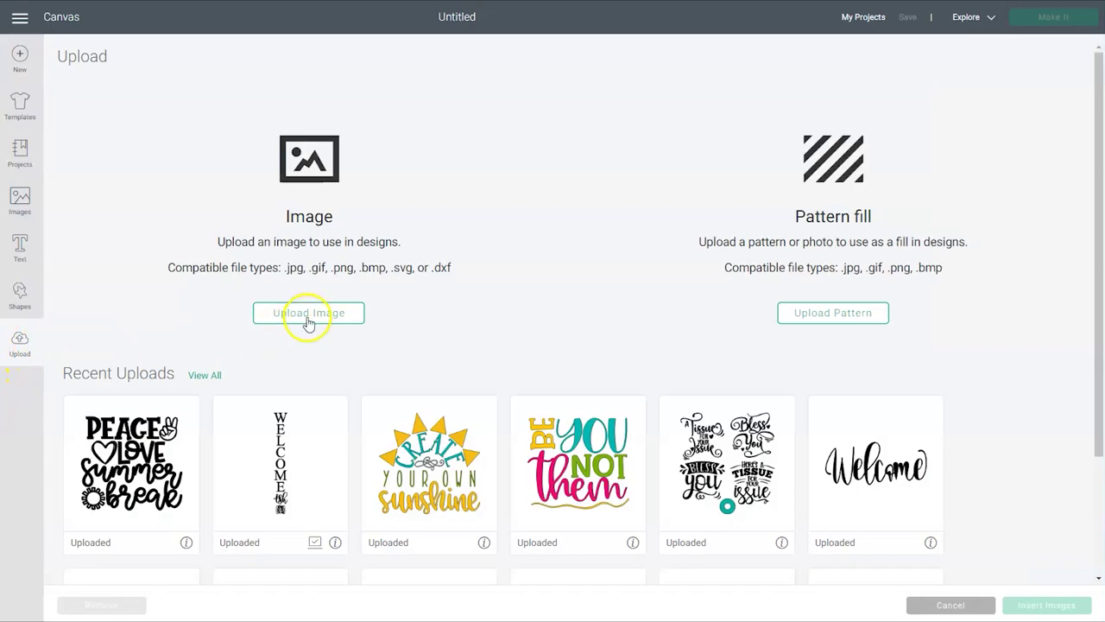
left_click(309, 321)
left_click(574, 310)
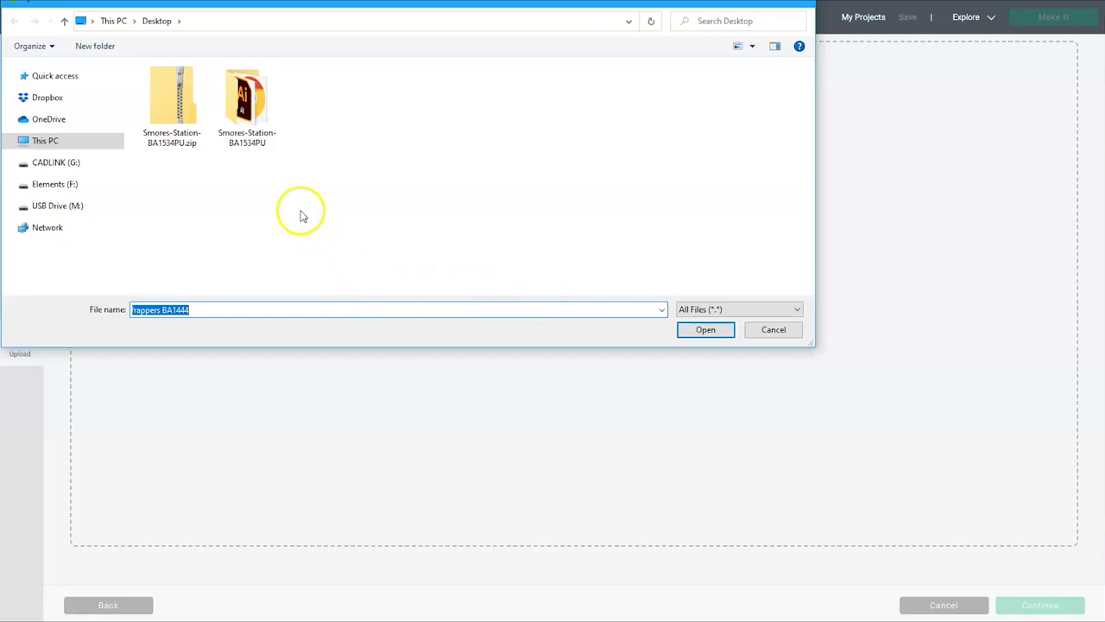
double_click(251, 126)
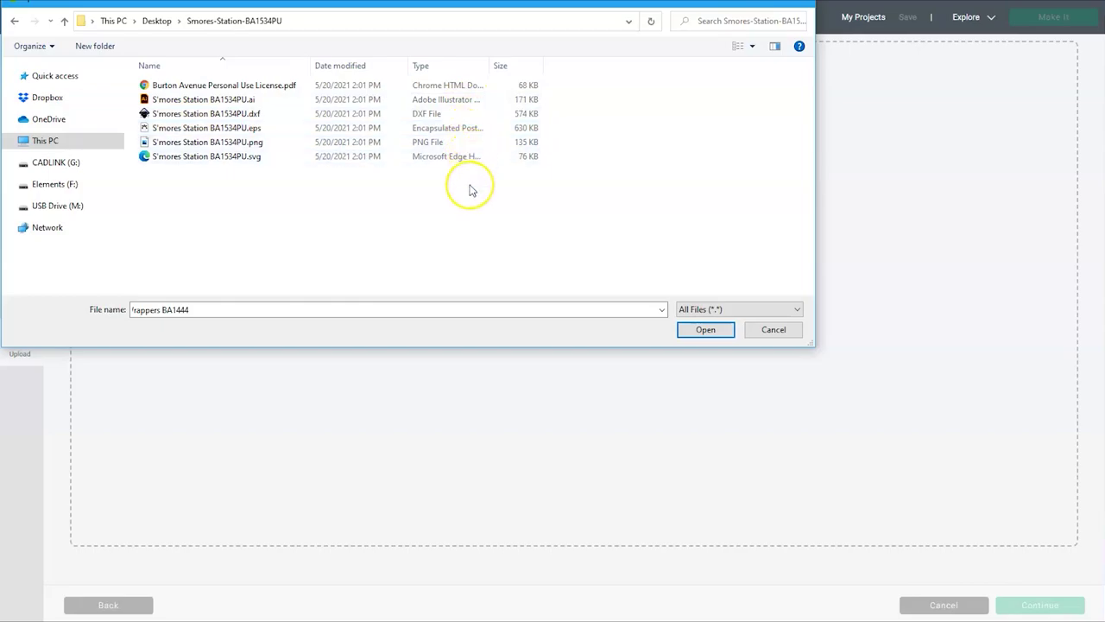
Step: Upload S'mores Station BA1534PU.svg as a cut image and insert it onto the canvas
left_click_drag(487, 68, 585, 69)
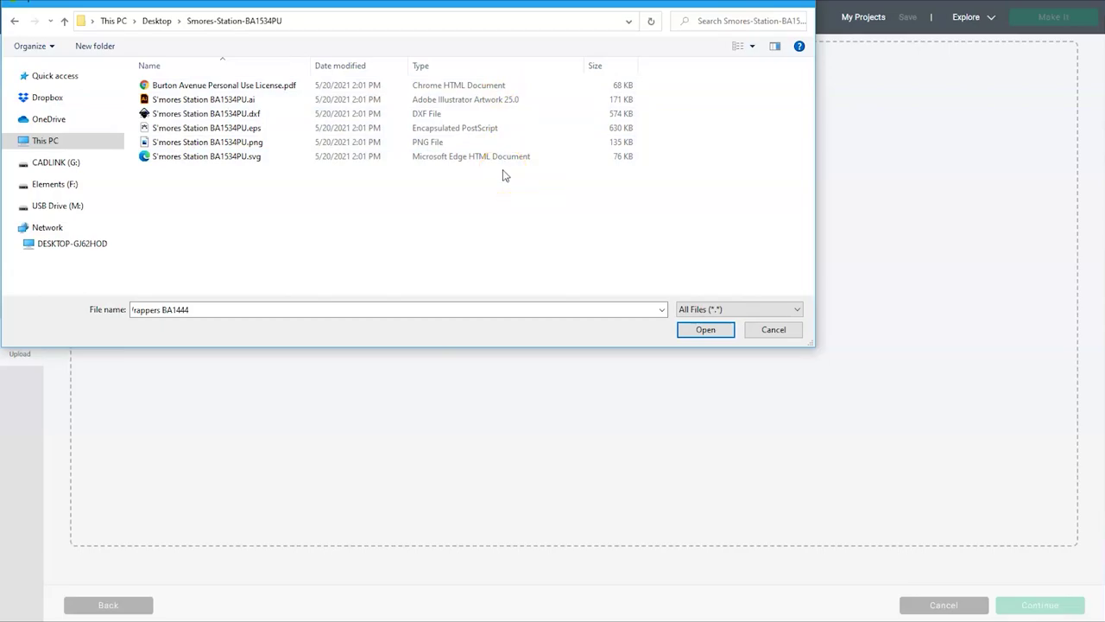
left_click(244, 158)
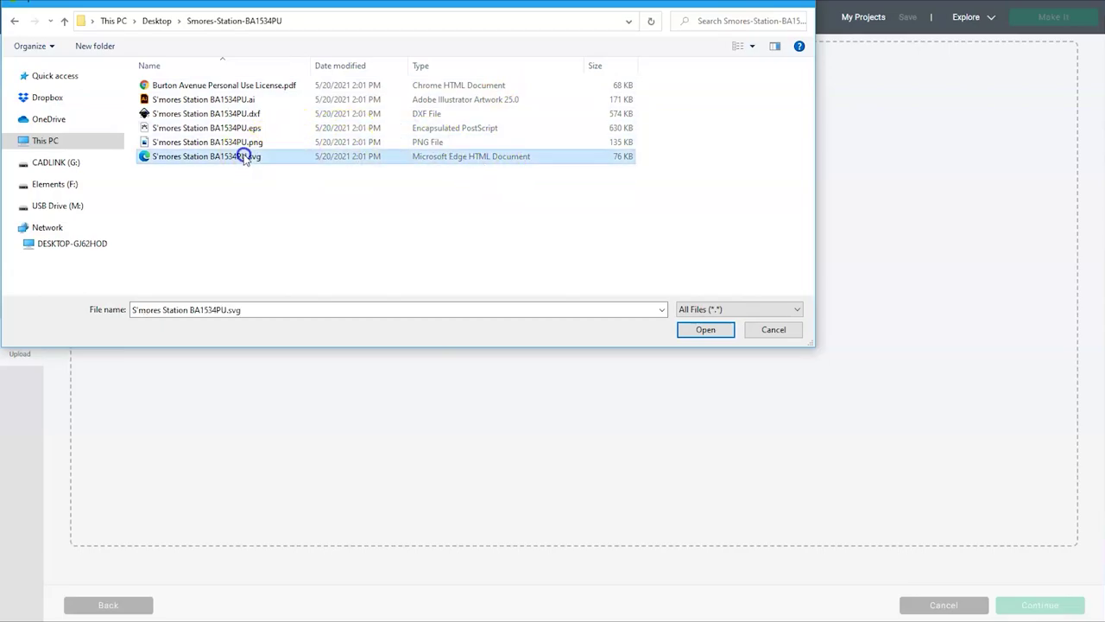
left_click(703, 329)
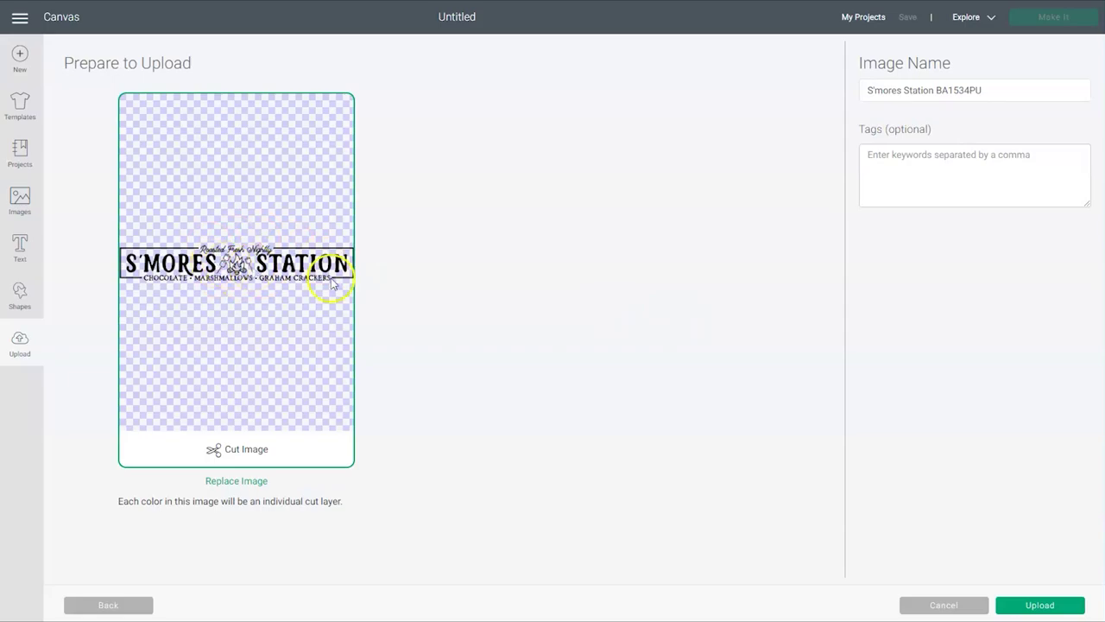
left_click(1025, 607)
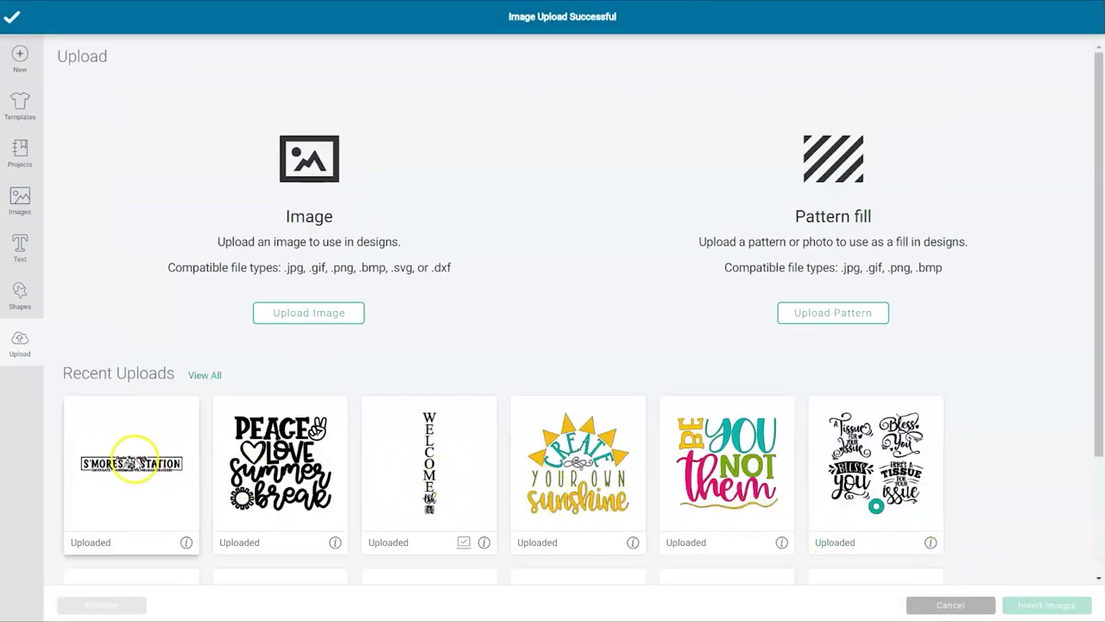
left_click(134, 458)
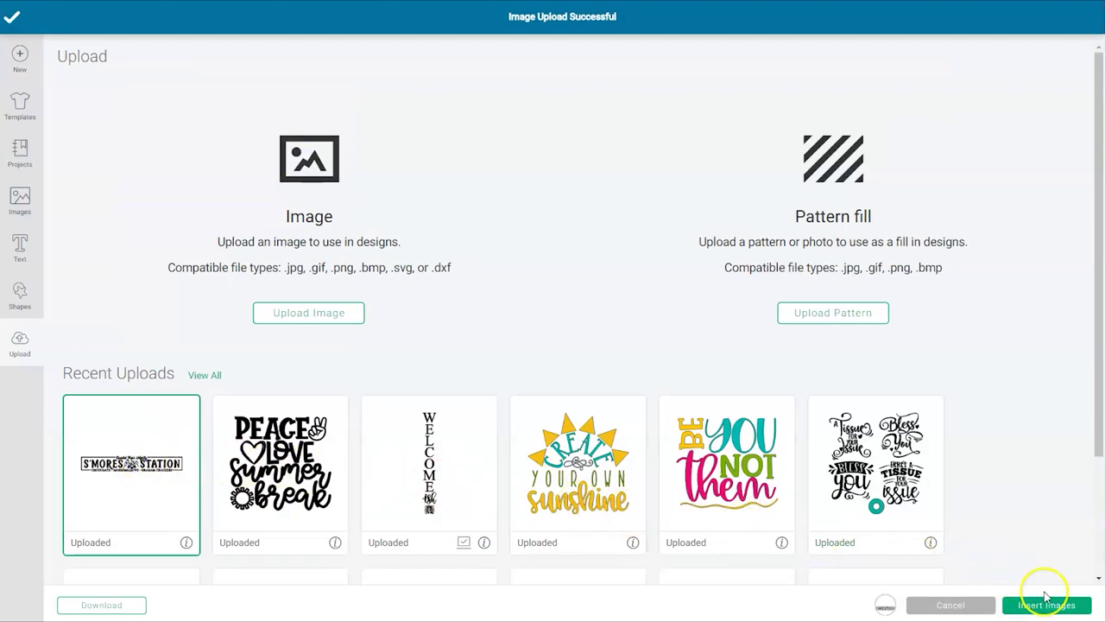
left_click(1046, 607)
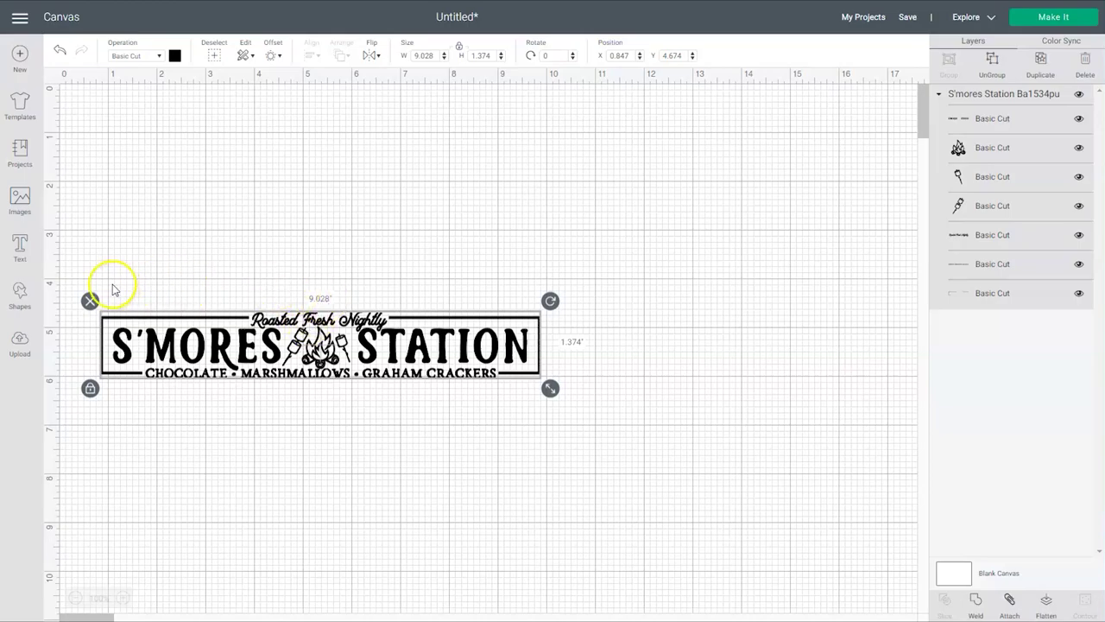
Step: Add a square shape, unlock its proportions and set it to 22 inches wide by 3.5 inches high
left_click(20, 294)
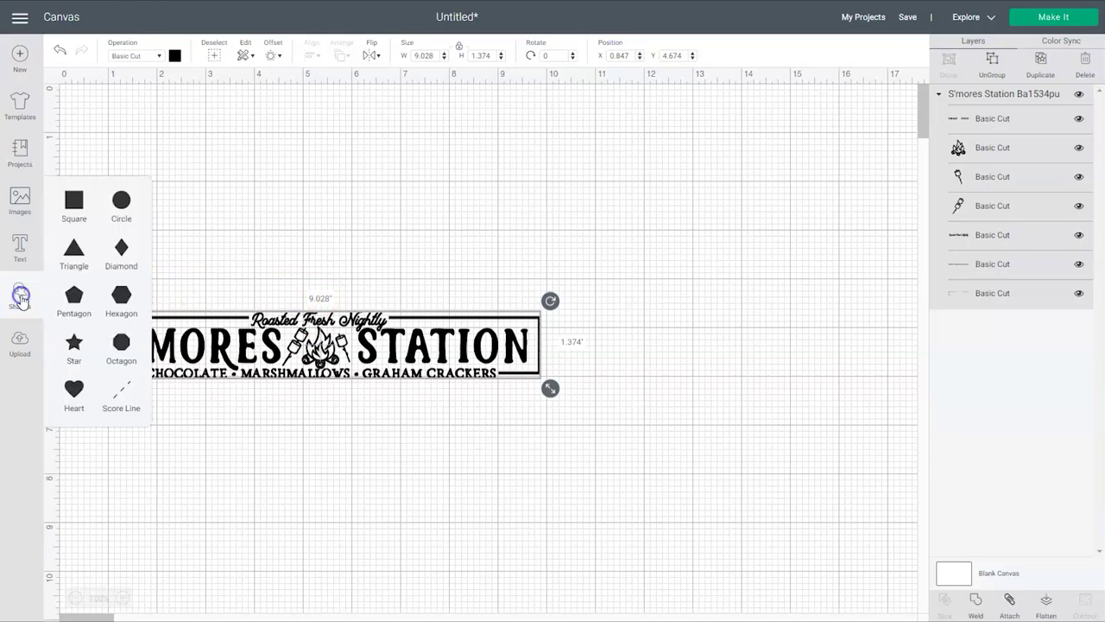
left_click(76, 207)
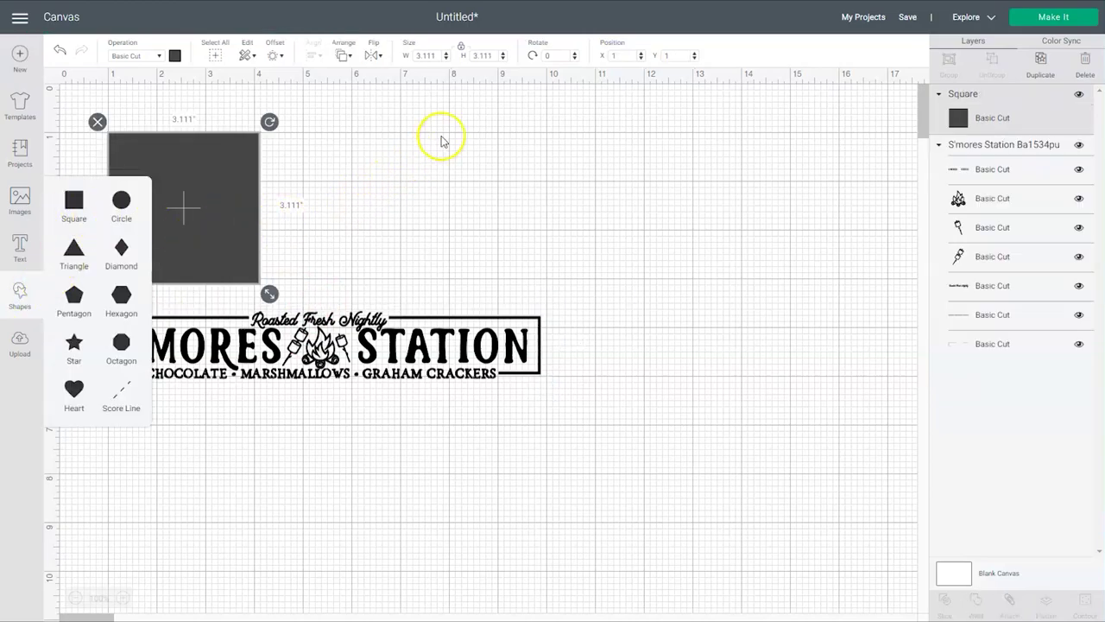
left_click(461, 49)
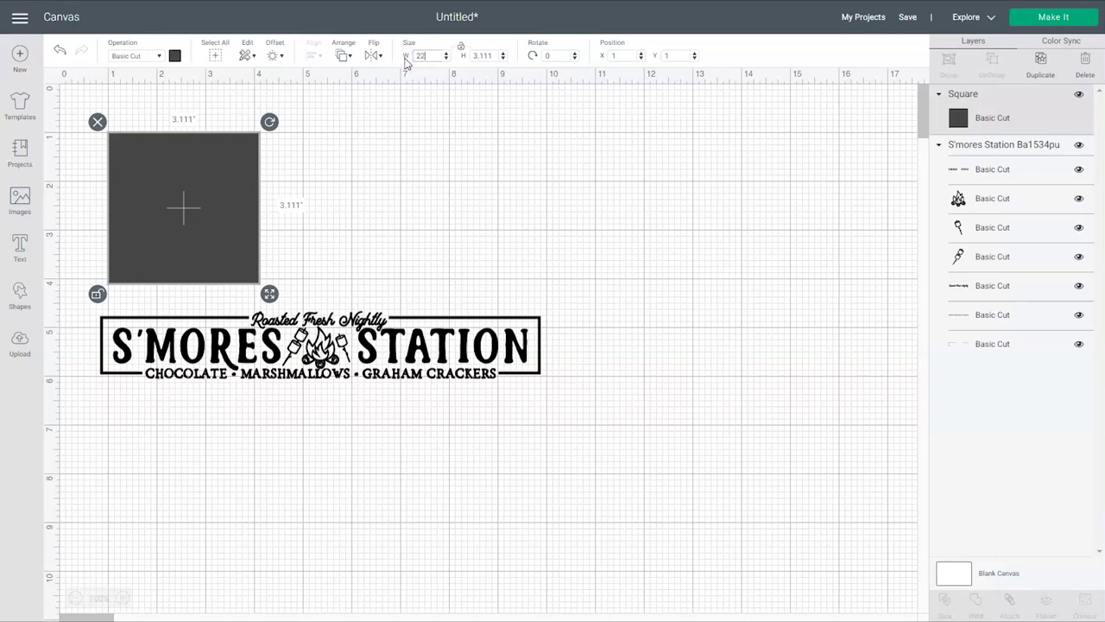
key("Tab")
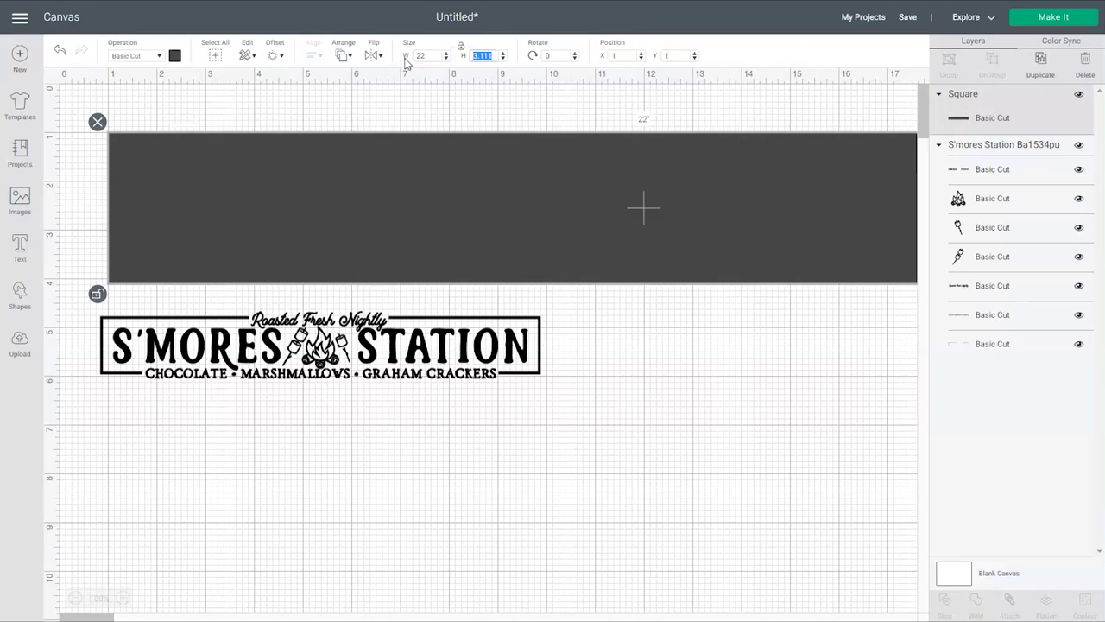
key("Return")
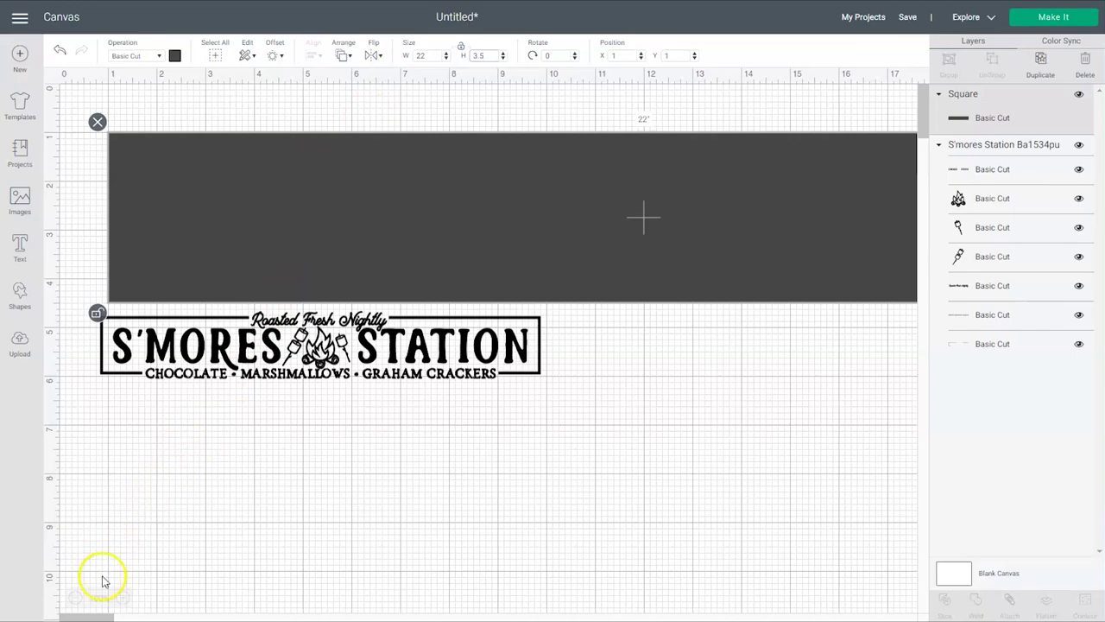
Step: Move the rectangle slightly up and left on the canvas, to about X 0.472, Y 0.861
left_click(76, 596)
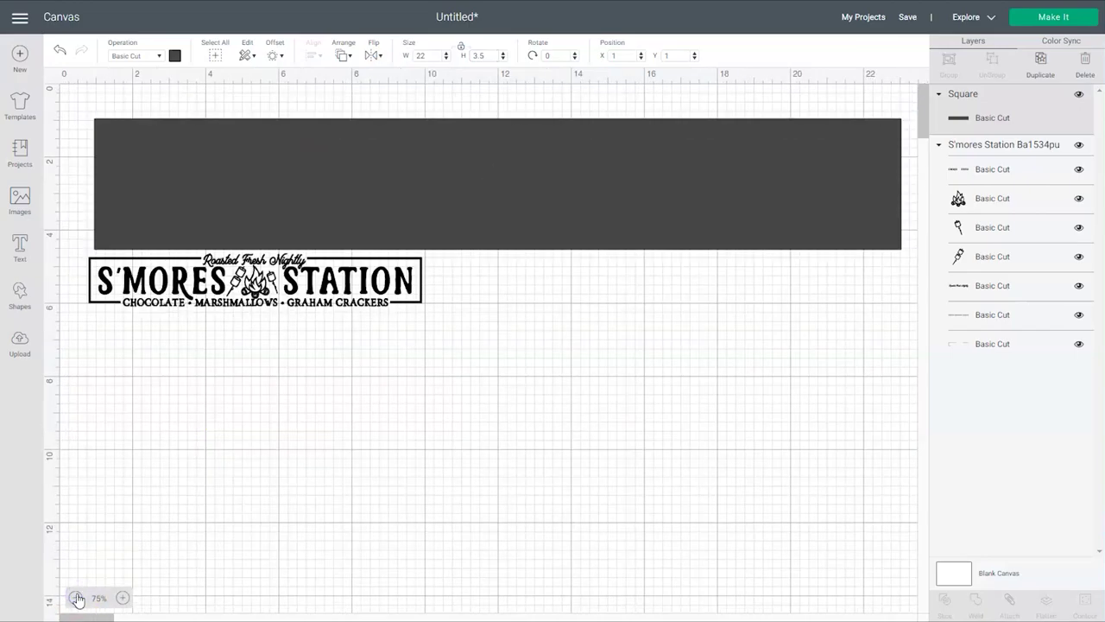
left_click_drag(440, 223, 423, 203)
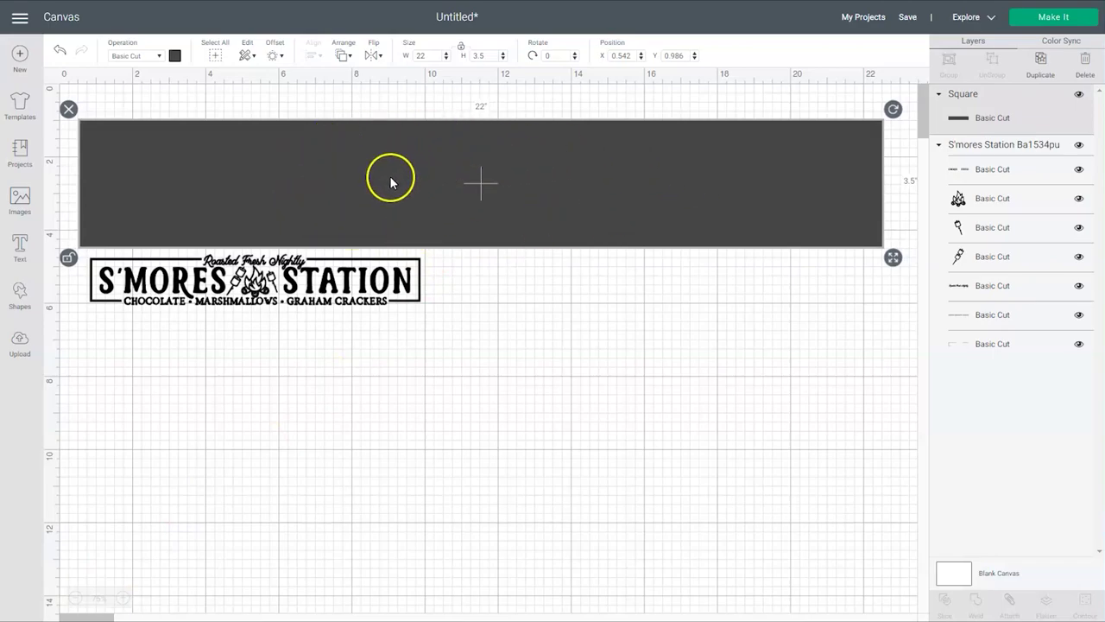
left_click_drag(380, 197, 378, 193)
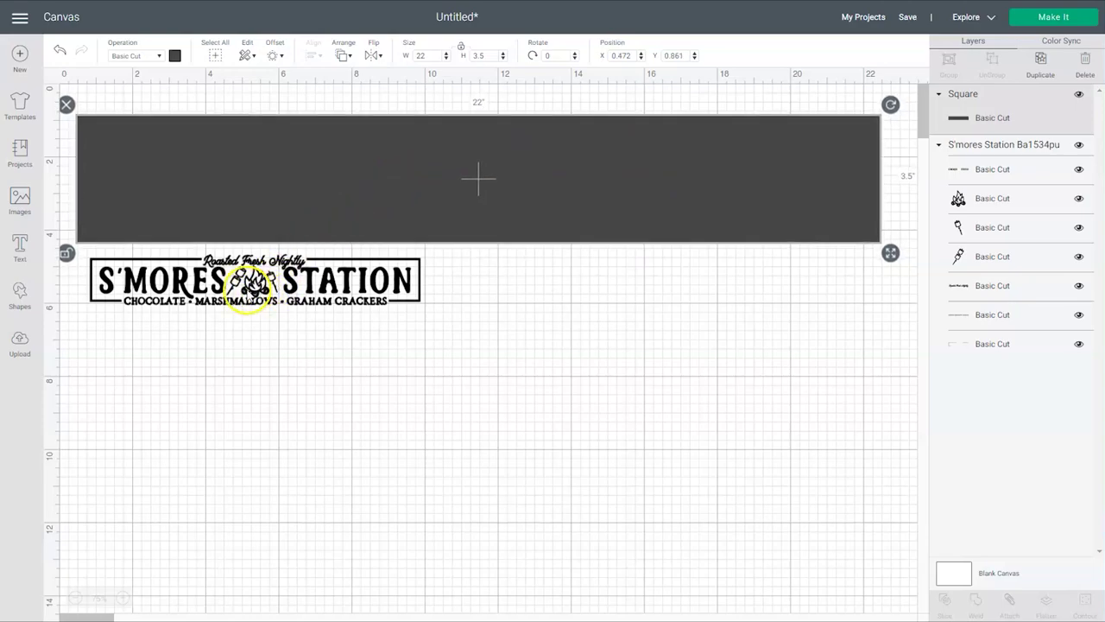
Step: Bring the S'mores Station design to the front and place it over the upper-left corner of the rectangle
left_click(248, 291)
left_click(344, 55)
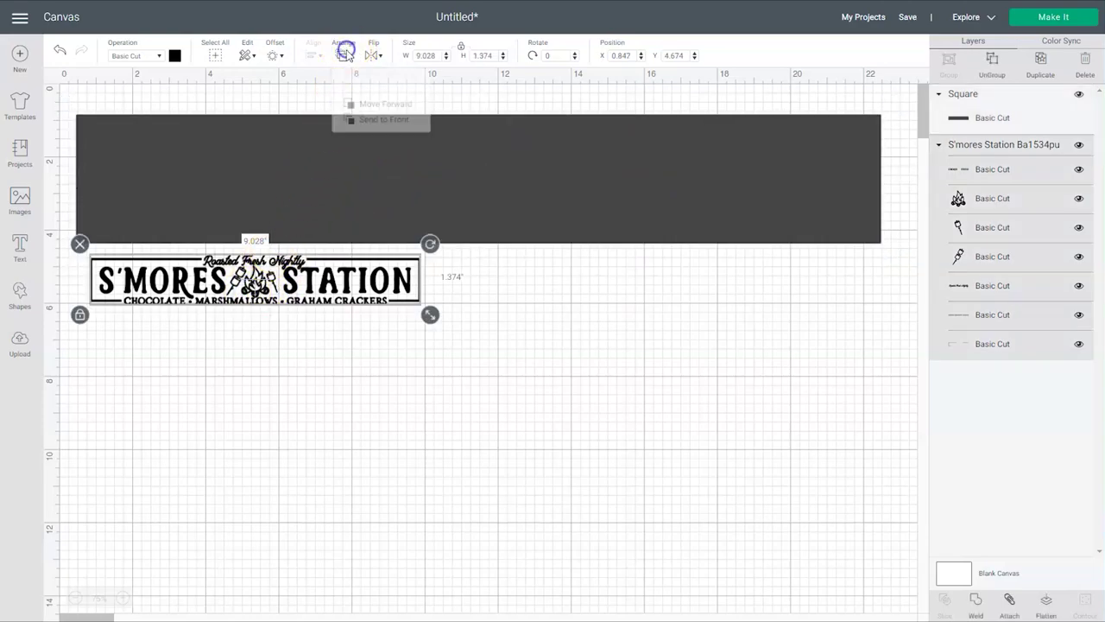
left_click(389, 127)
left_click_drag(245, 279, 240, 158)
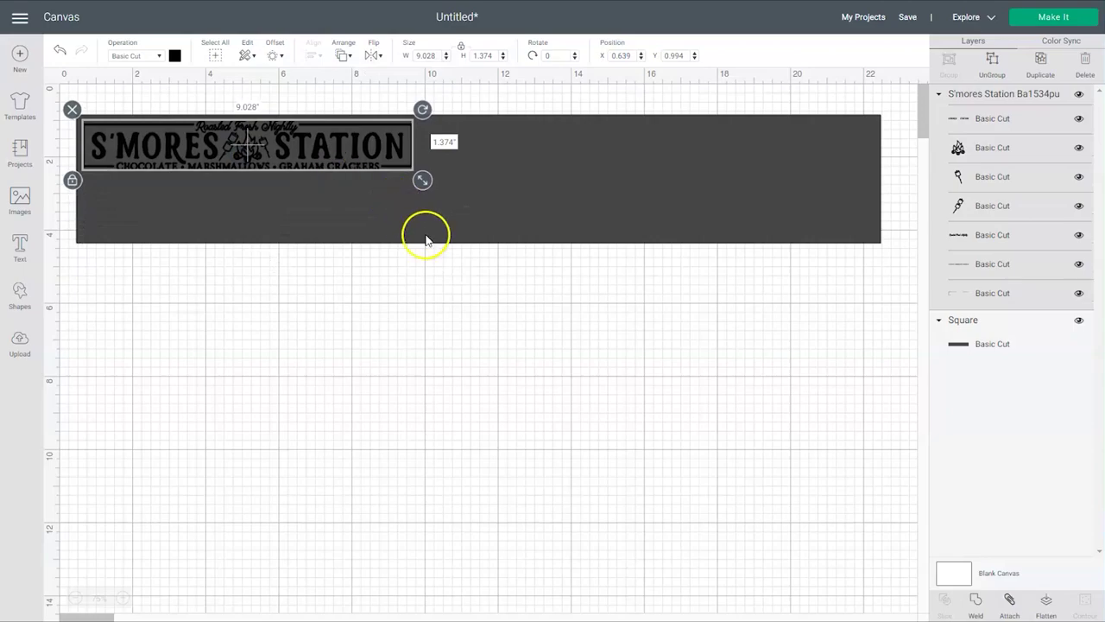
Step: Enlarge the S'mores Station design proportionally to about 21.386 by 3.254 inches so it fits inside the rectangle
left_click_drag(422, 180, 870, 248)
left_click_drag(509, 178, 512, 178)
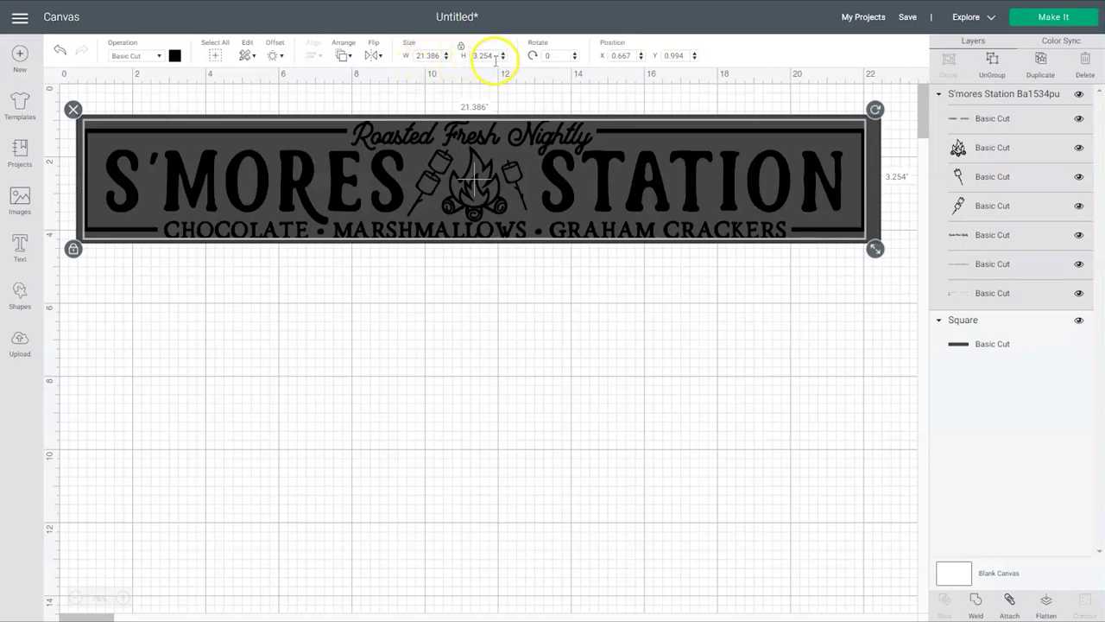
left_click(836, 335)
Step: Delete the rectangle behind the design and attach all layers of the S'mores Station design together
left_click(874, 244)
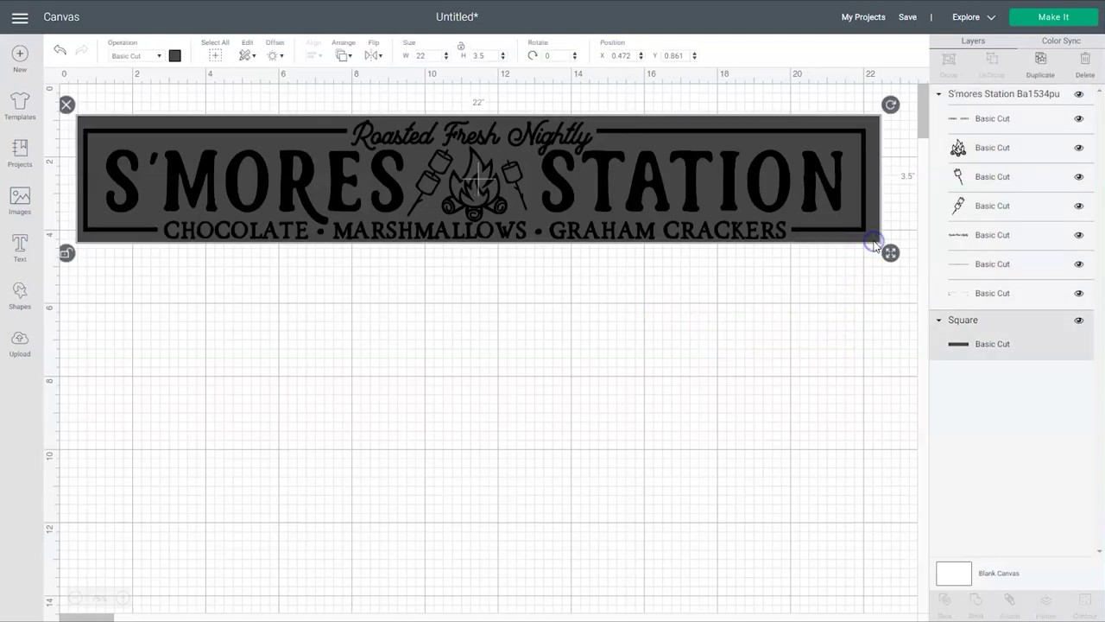
key("Delete")
left_click_drag(868, 317, 76, 105)
right_click(137, 137)
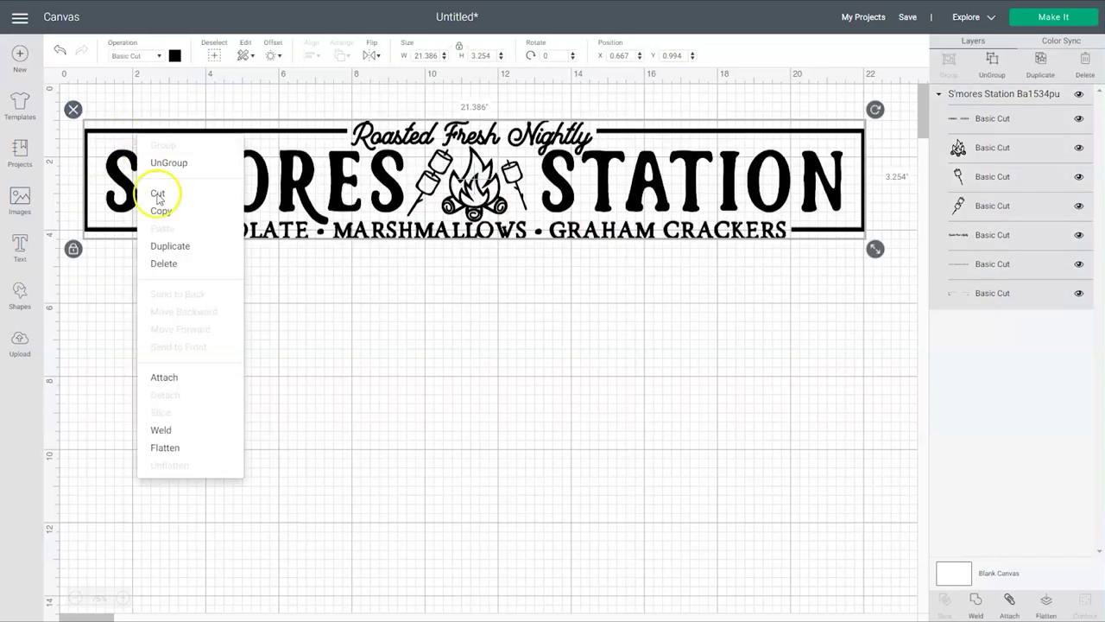
left_click(163, 374)
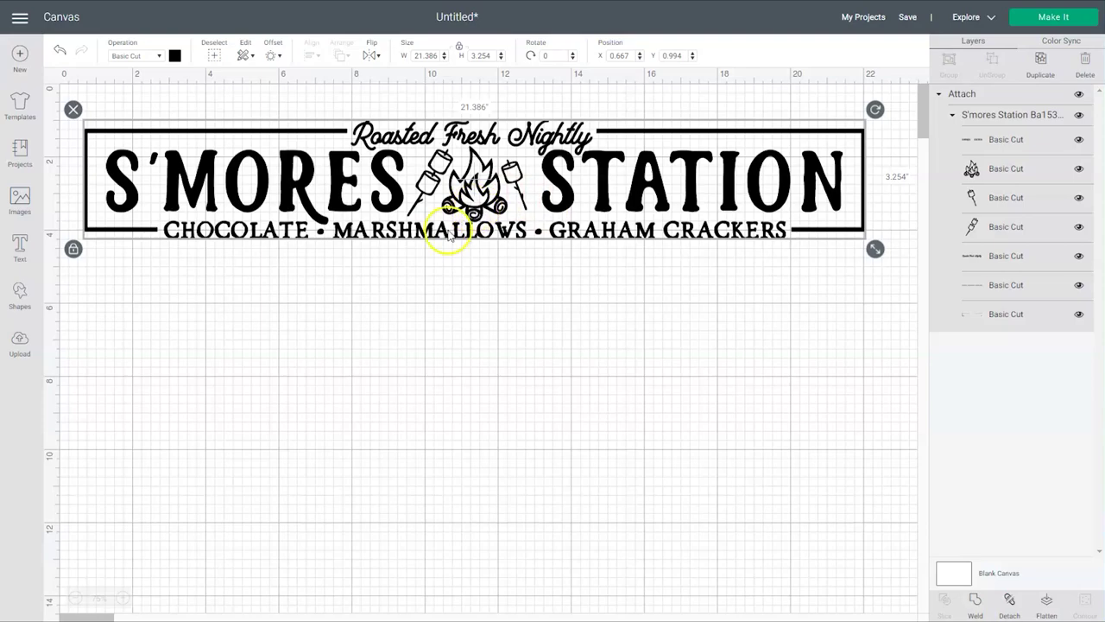
Step: Send the design to be made, accept the larger 12 x 24 inch mat, check the layout and continue to machine connection
left_click(1038, 17)
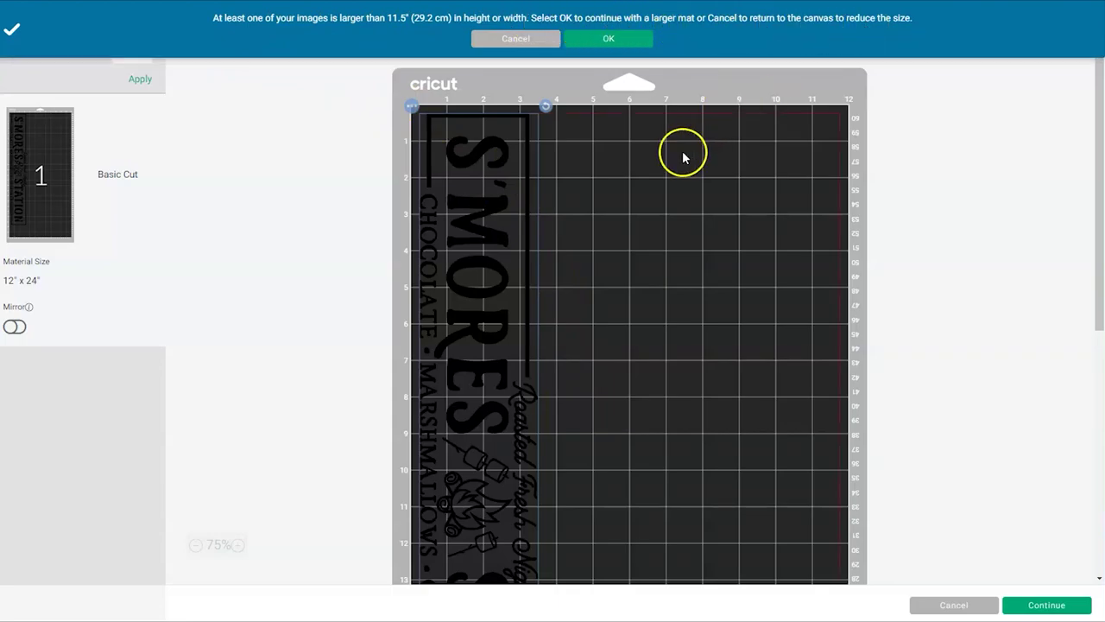
scroll(682, 150, "down", 5)
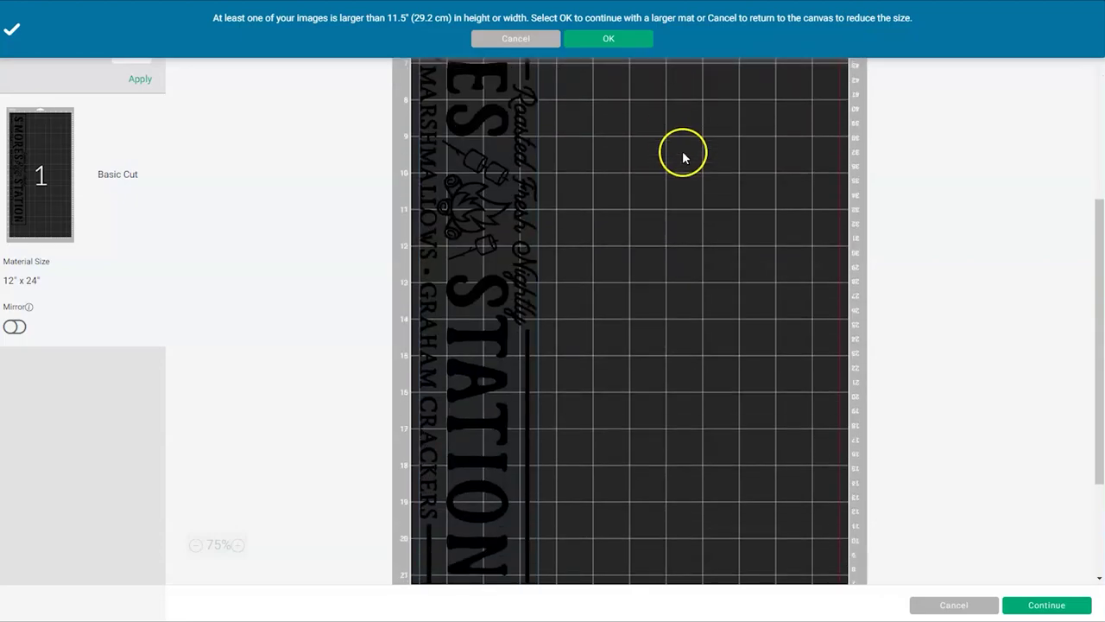
scroll(682, 150, "up", 5)
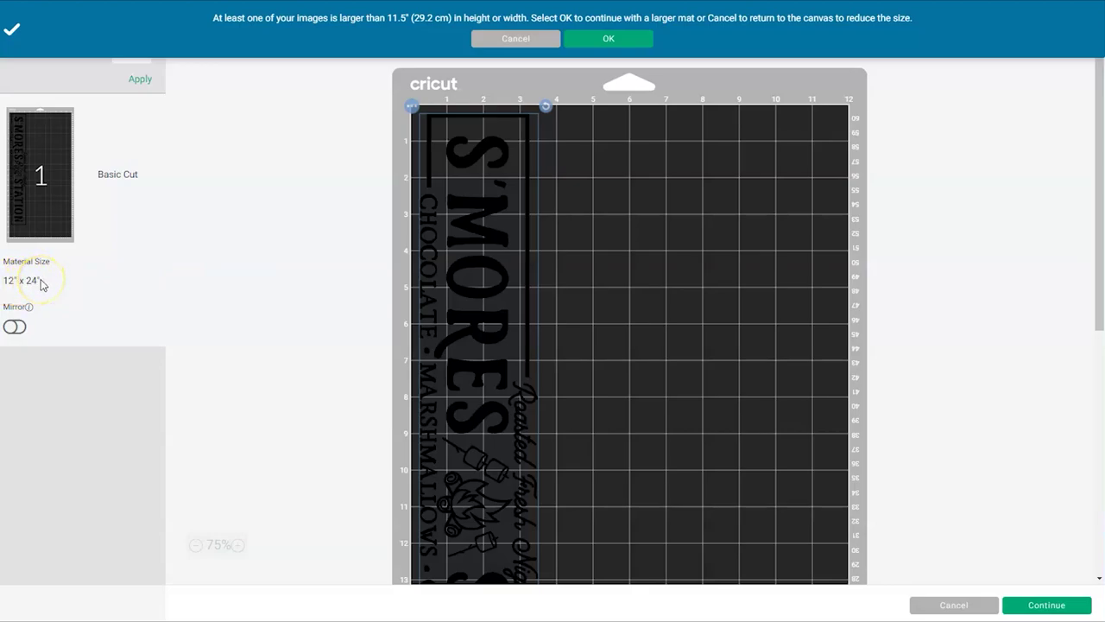
left_click(616, 38)
scroll(574, 254, "down", 5)
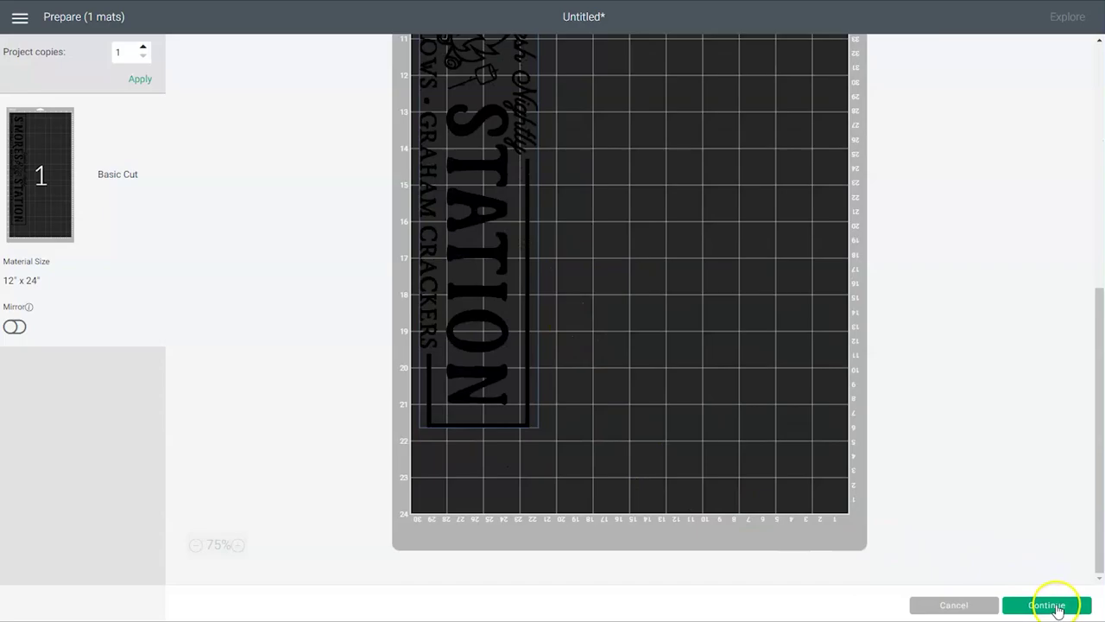
left_click(1057, 606)
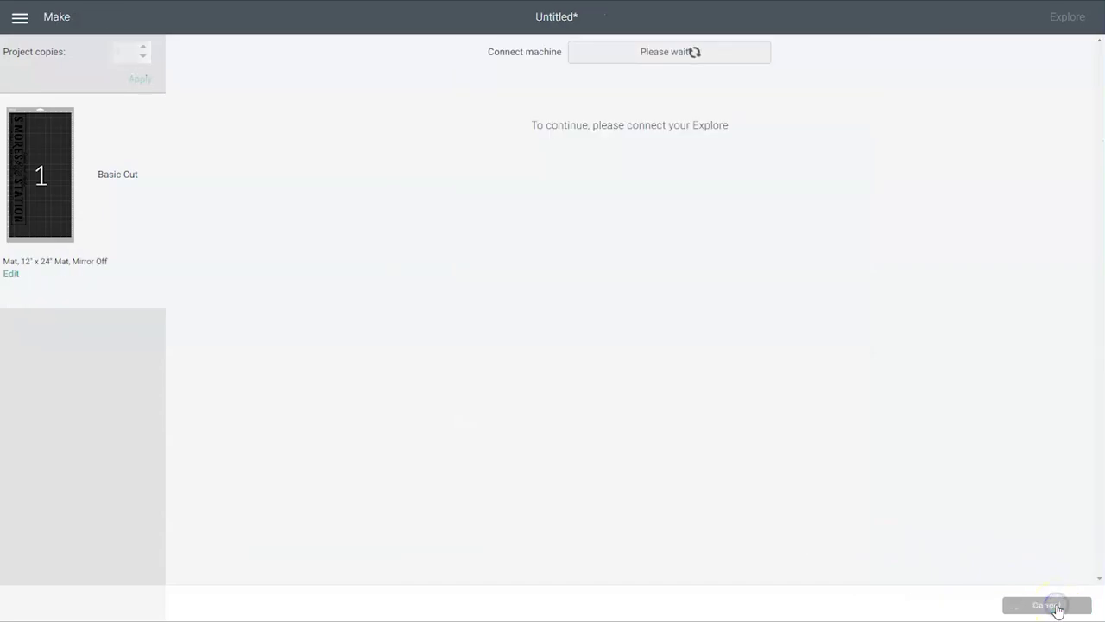